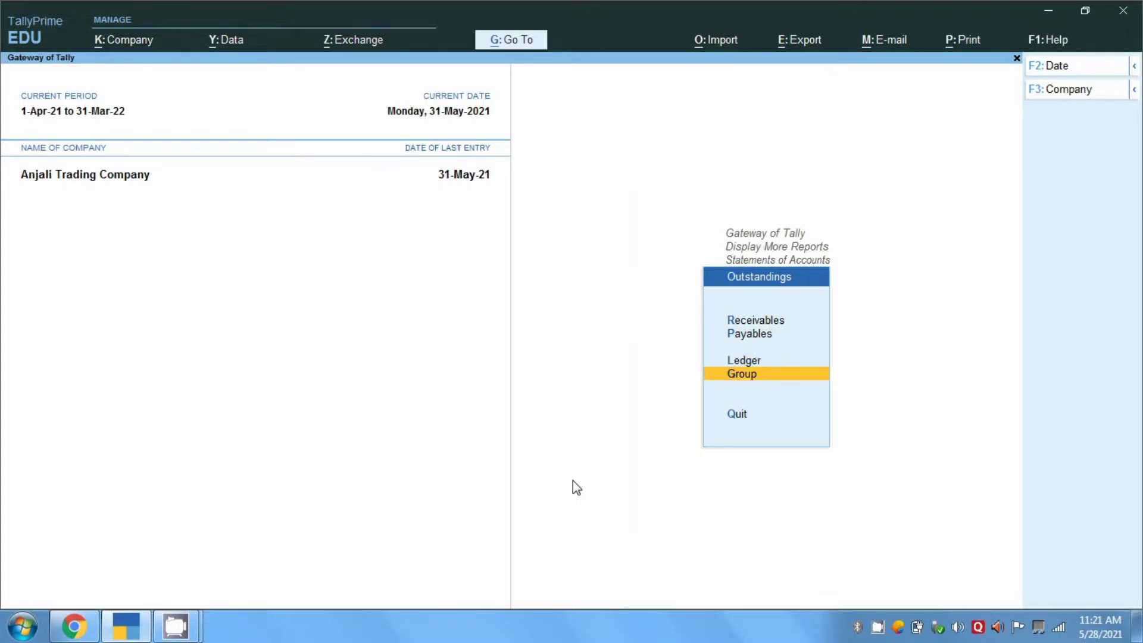
Step: Open the ledger outstandings report for Shiv Co
{"action": "key", "text": "Up"}
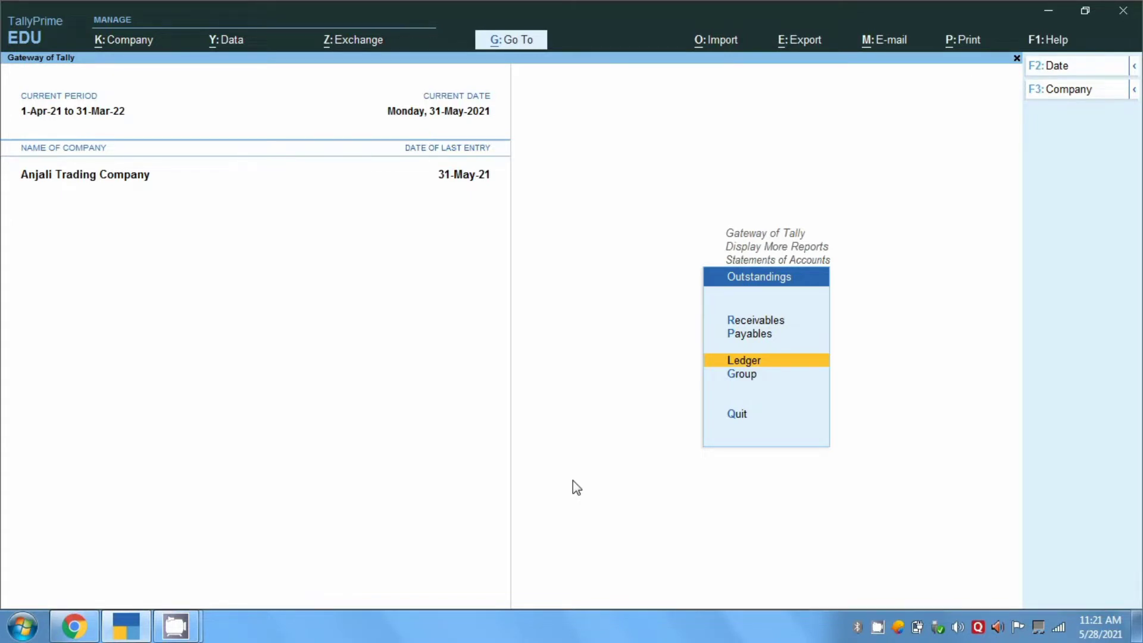
{"action": "key", "text": "Return"}
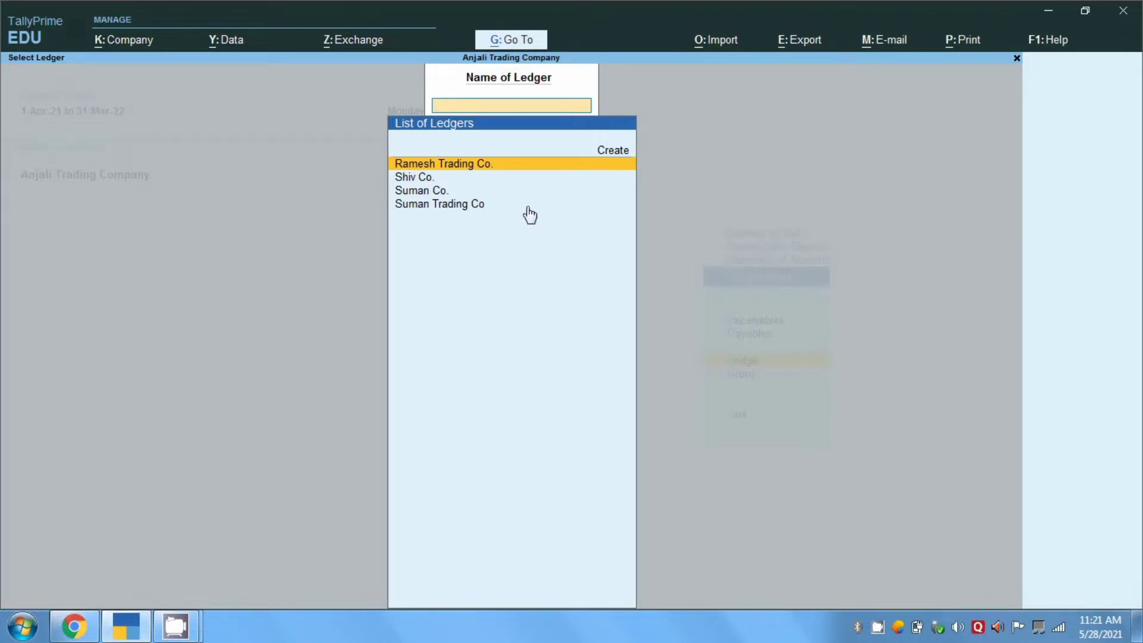
{"action": "left_click", "coordinate": [420, 183]}
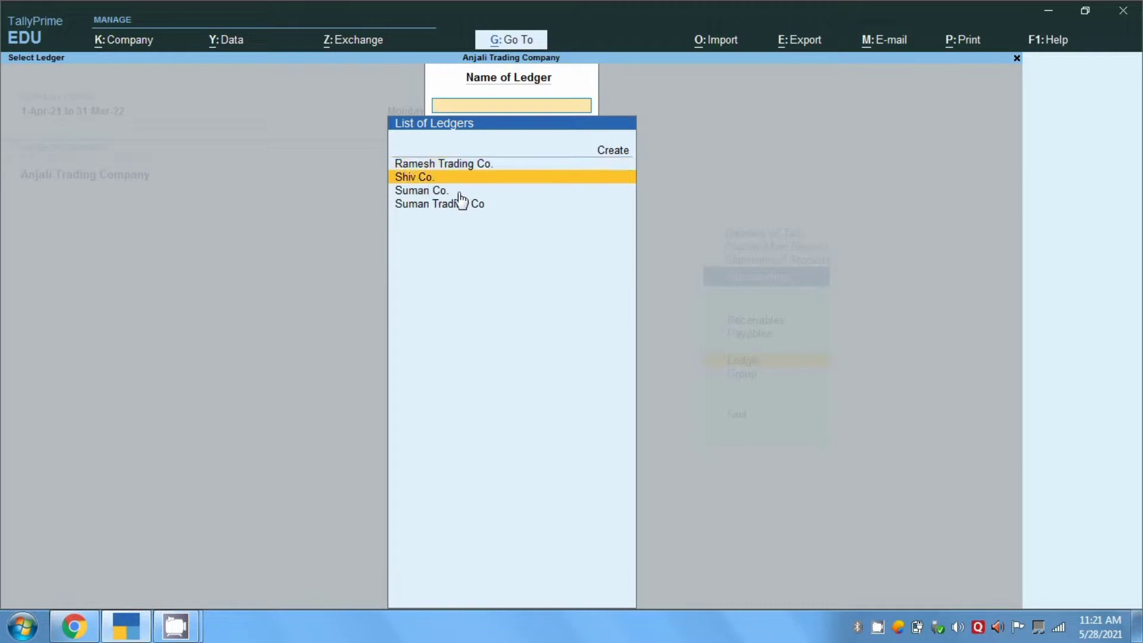
{"action": "key", "text": "Return"}
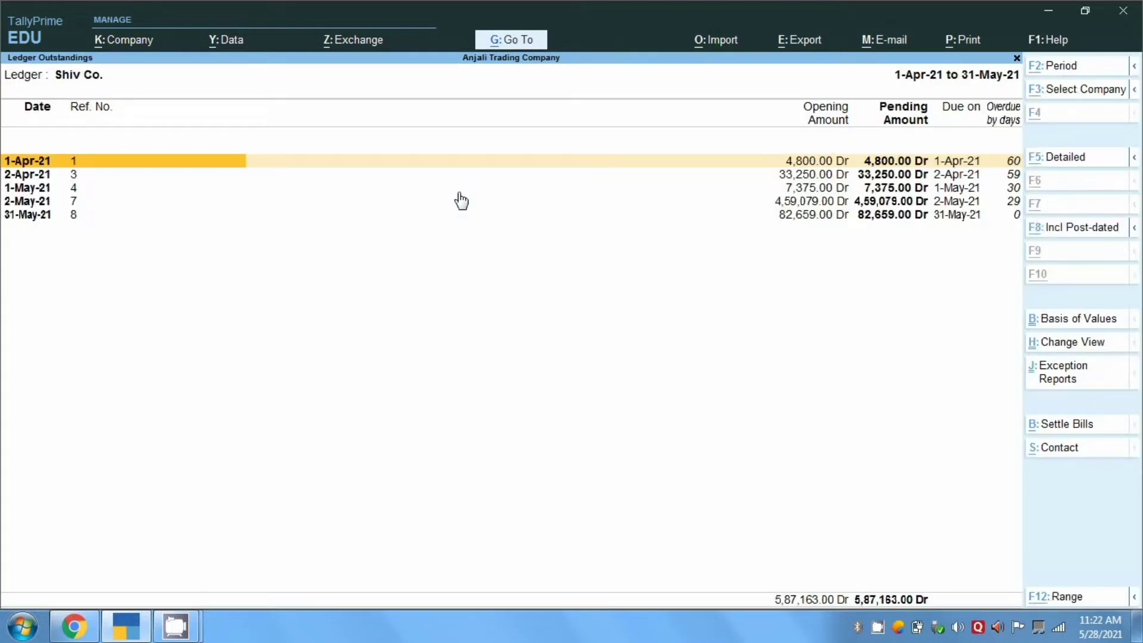
Step: Set the period of Shiv Co.'s outstandings report to 1-Apr-21 to 31-May-21
{"action": "key", "text": "alt+F2"}
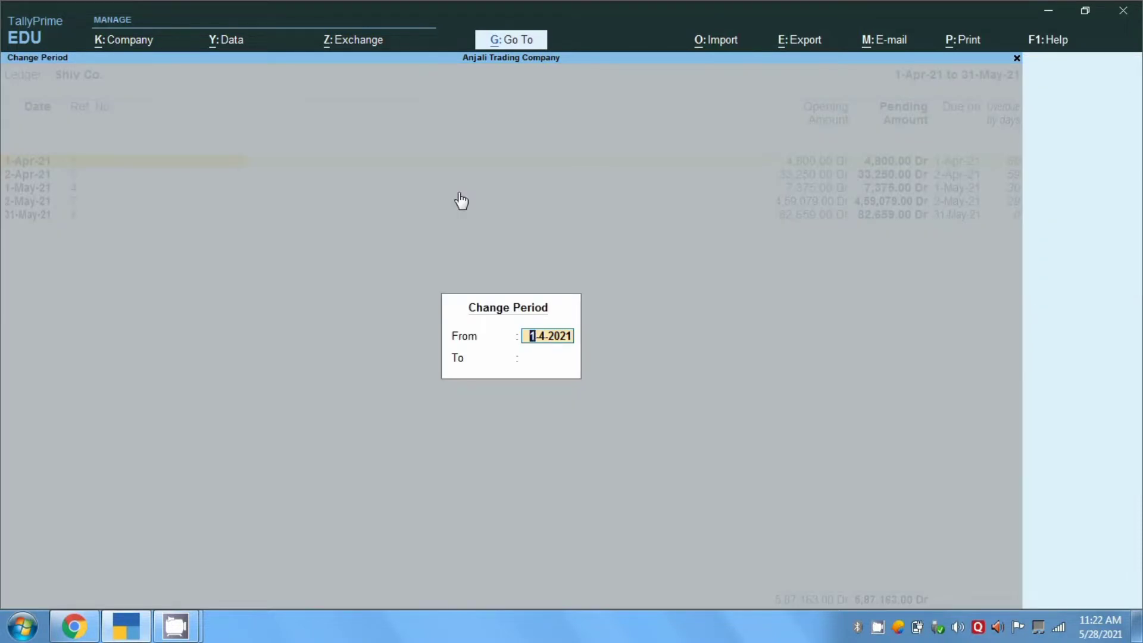
{"action": "key", "text": "Return"}
{"action": "key", "text": "BackSpace"}
{"action": "key", "text": "BackSpace"}
{"action": "key", "text": "Return"}
{"action": "key", "text": "Return"}
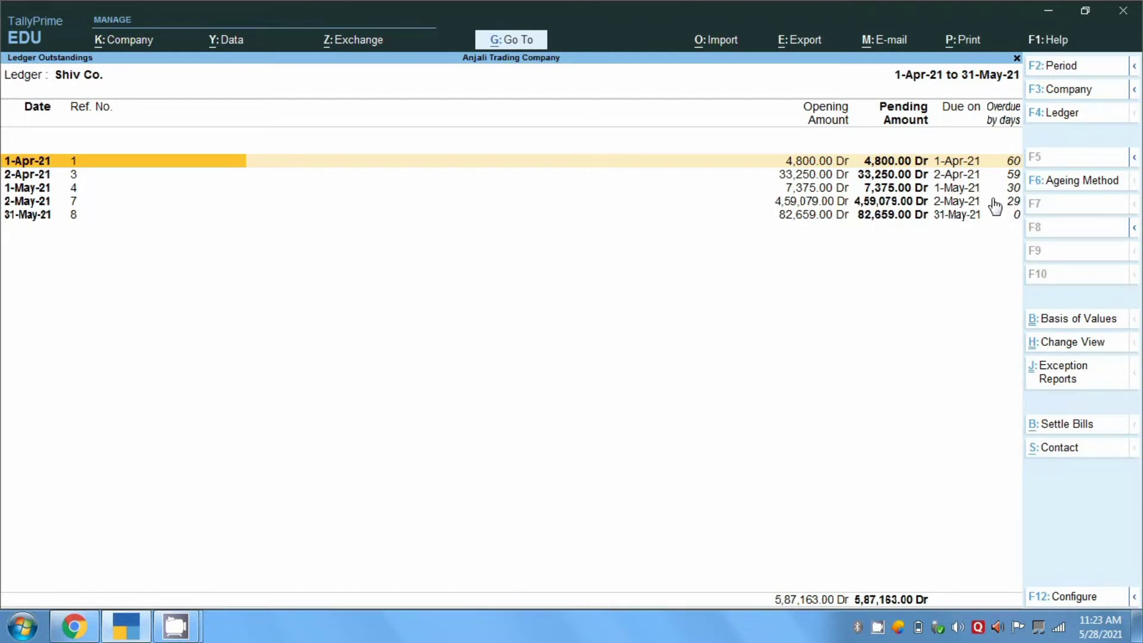
Step: Review Shiv Co.'s pending bills, their due dates and overdue days, and close the report
{"action": "left_click", "coordinate": [791, 175]}
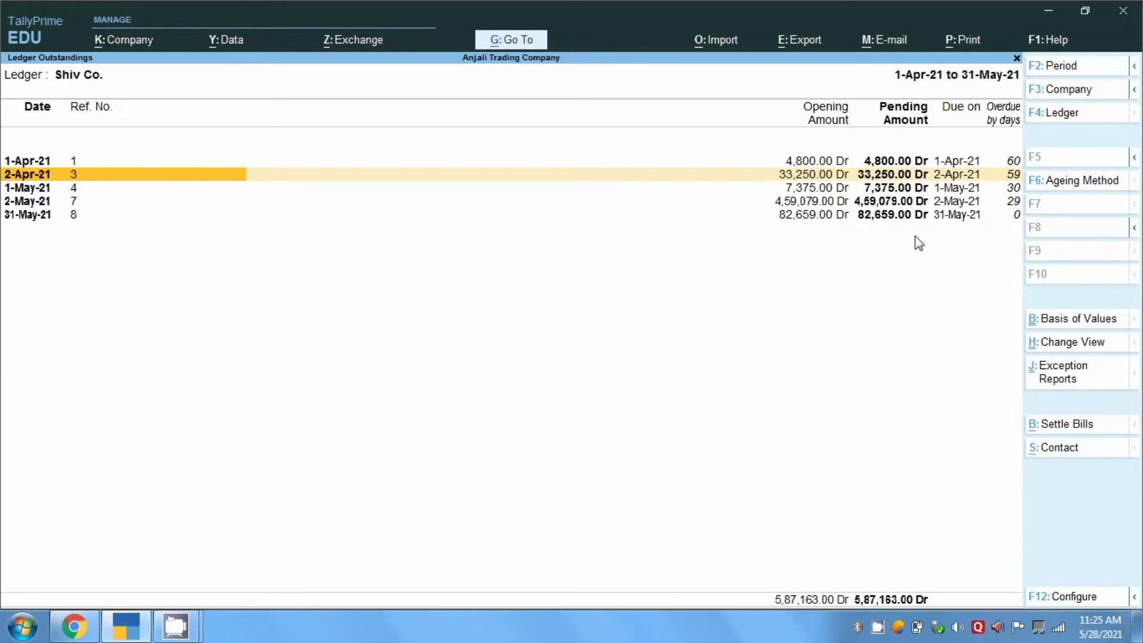
{"action": "key", "text": "Down"}
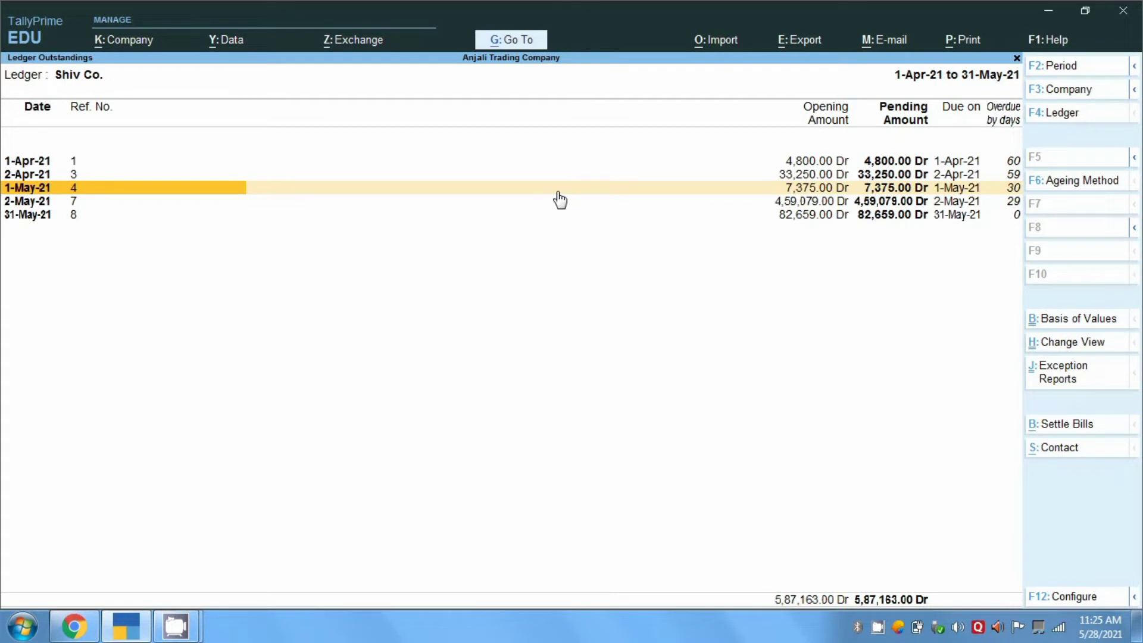
{"action": "key", "text": "Escape"}
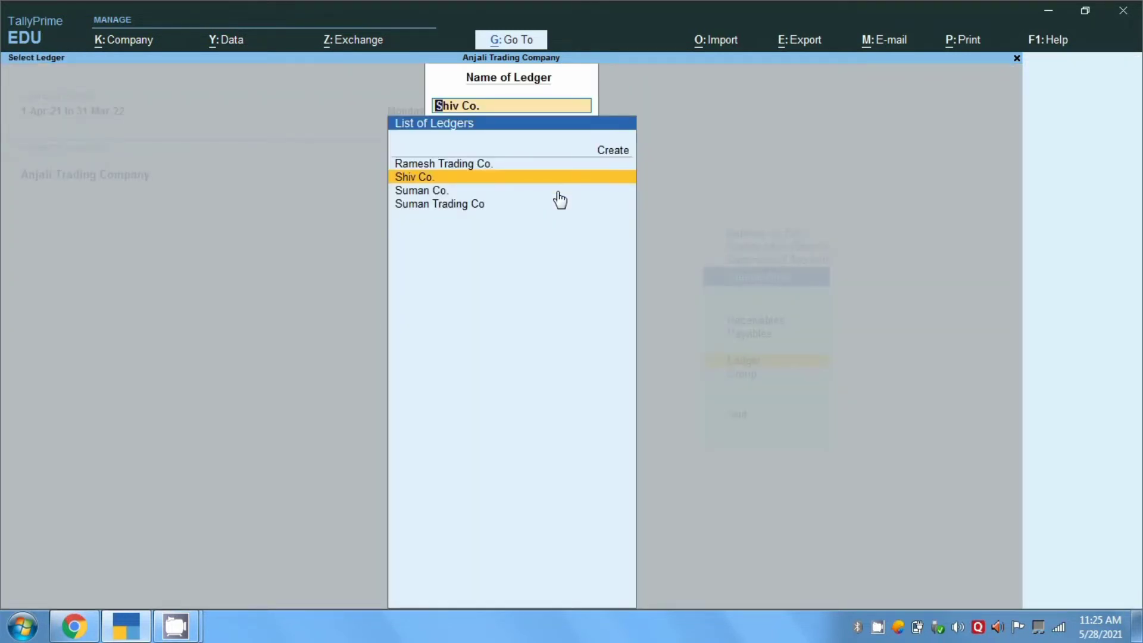
Step: Show the ledger outstandings of Ramesh Trading Co., examine its pending bills and overdue days, and leave the report
{"action": "key", "text": "Up"}
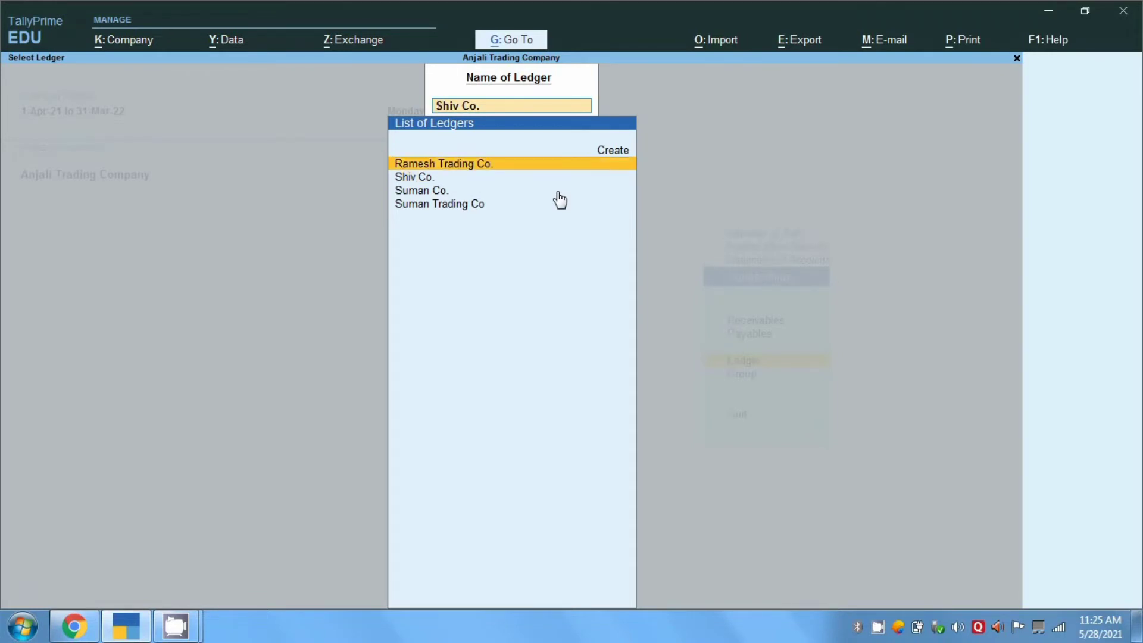
{"action": "key", "text": "Return"}
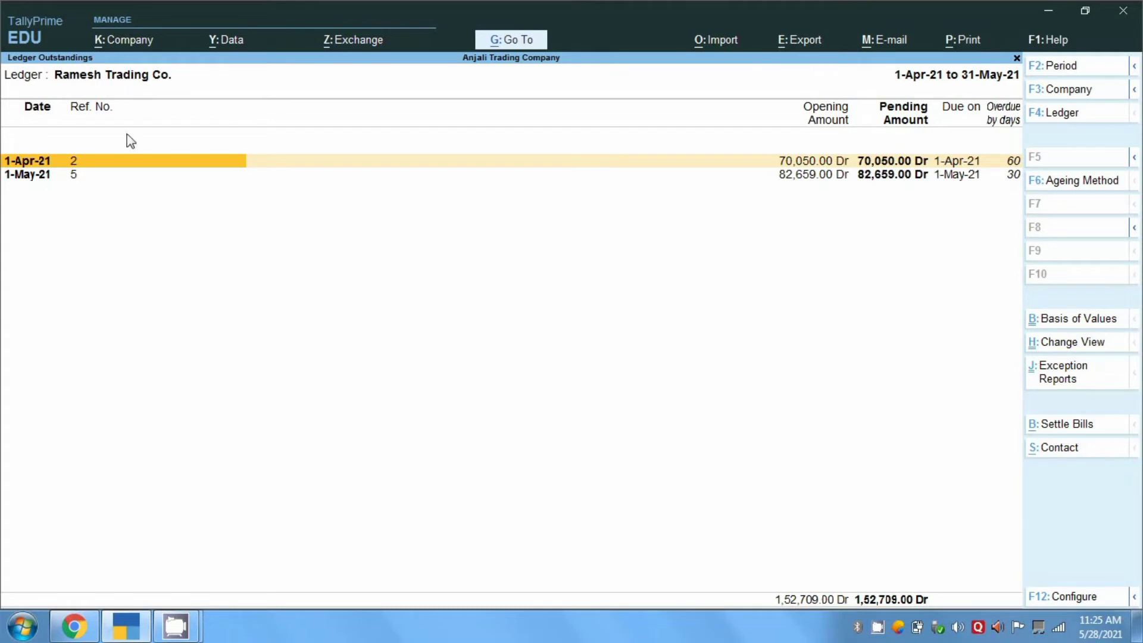
{"action": "key", "text": "Down"}
{"action": "key", "text": "Up"}
{"action": "key", "text": "Down"}
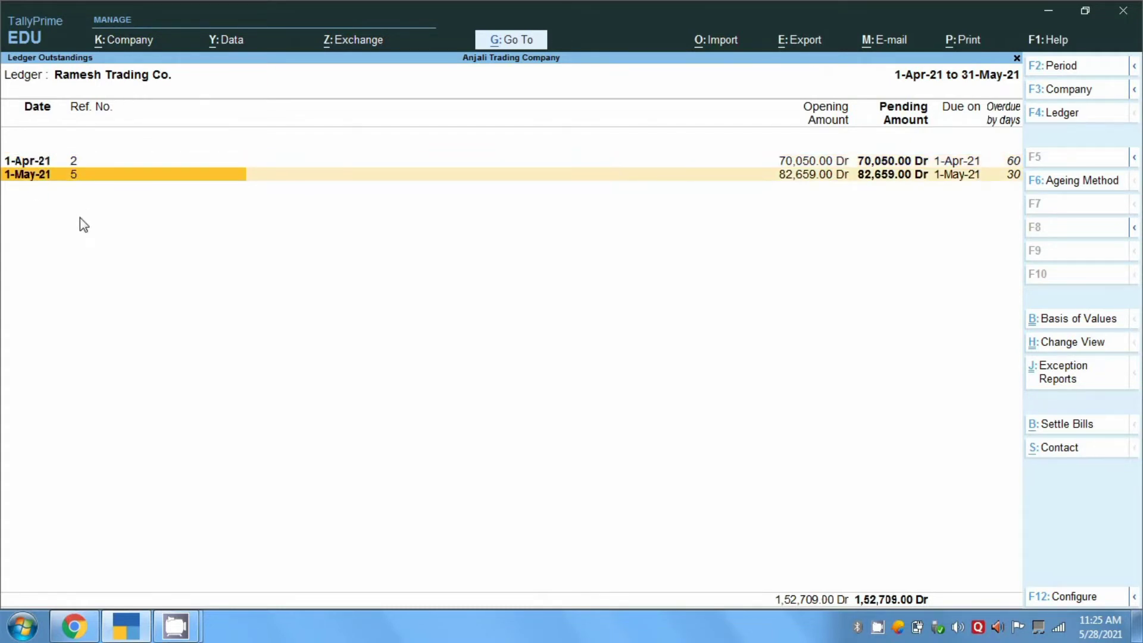
{"action": "key", "text": "Up"}
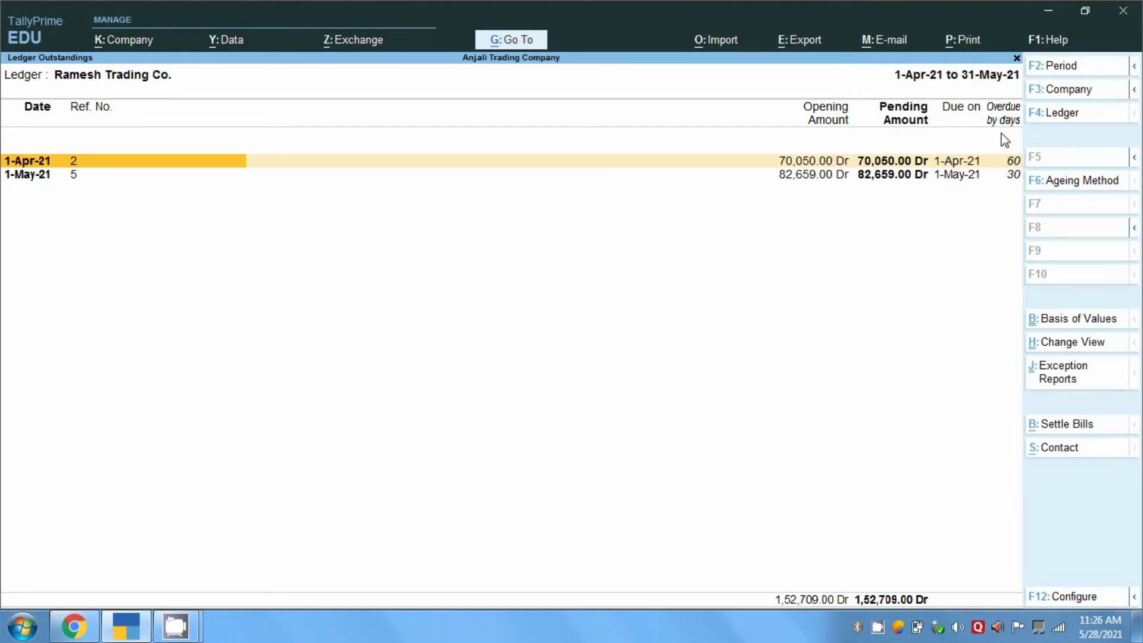
{"action": "left_click", "coordinate": [842, 176]}
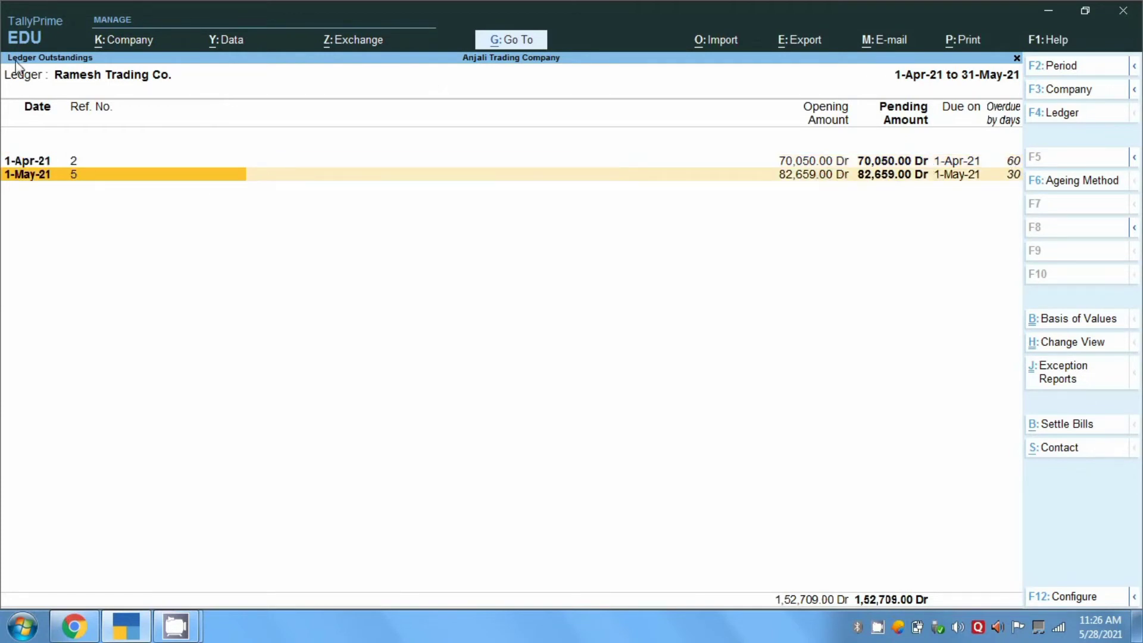
{"action": "key", "text": "Escape"}
Step: Open the group outstandings report for Sundry Debtors and look over the pending amount of each party
{"action": "key", "text": "Down"}
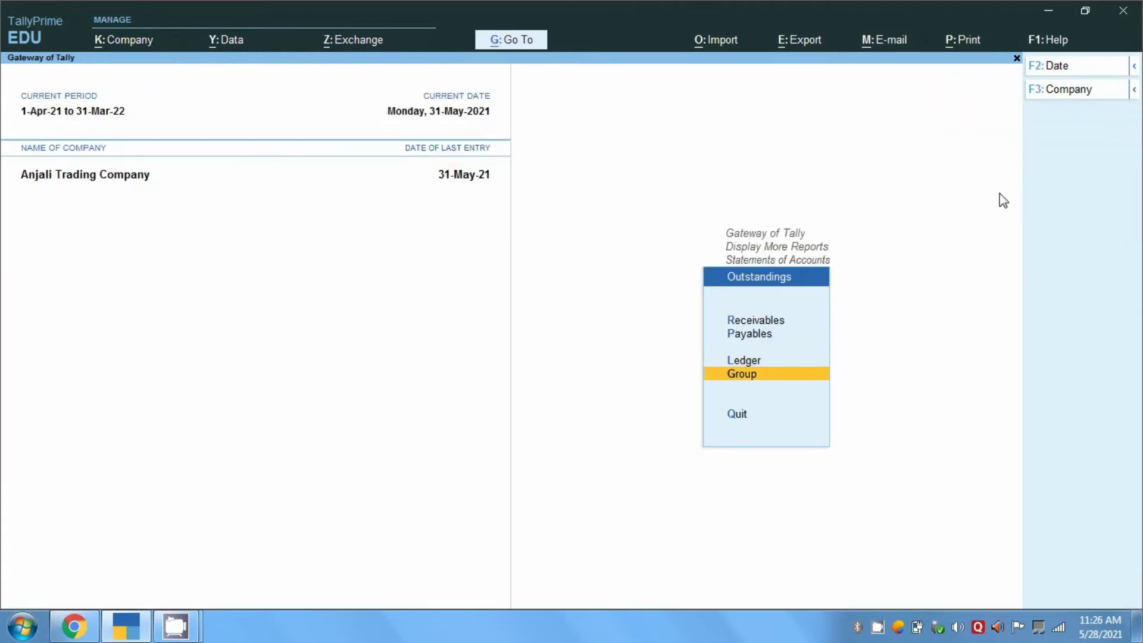
{"action": "key", "text": "Return"}
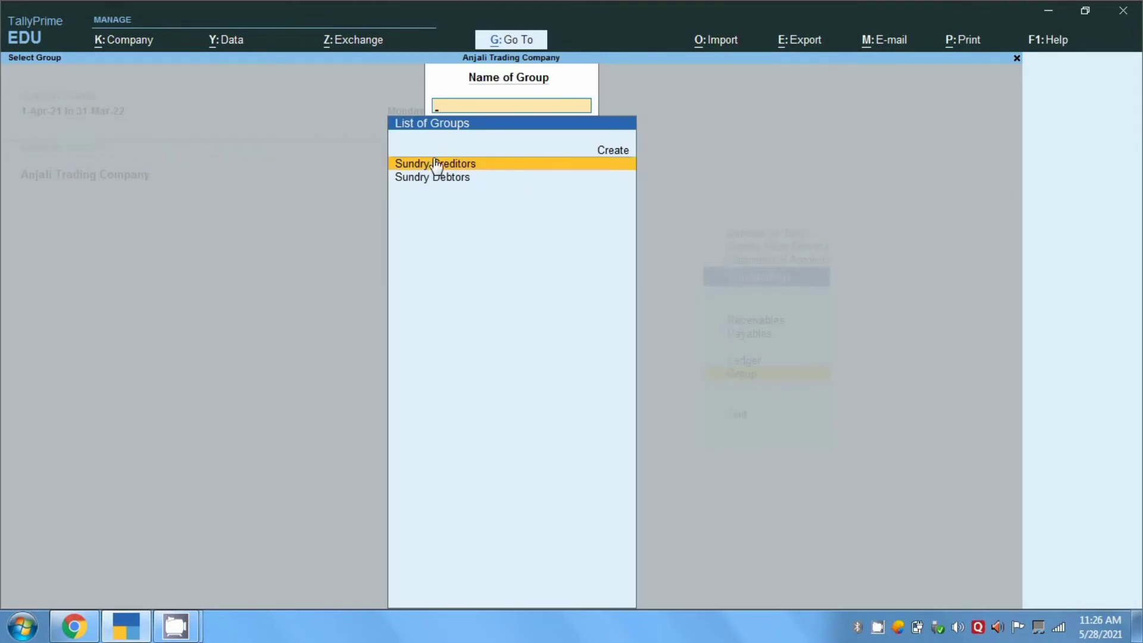
{"action": "key", "text": "Down"}
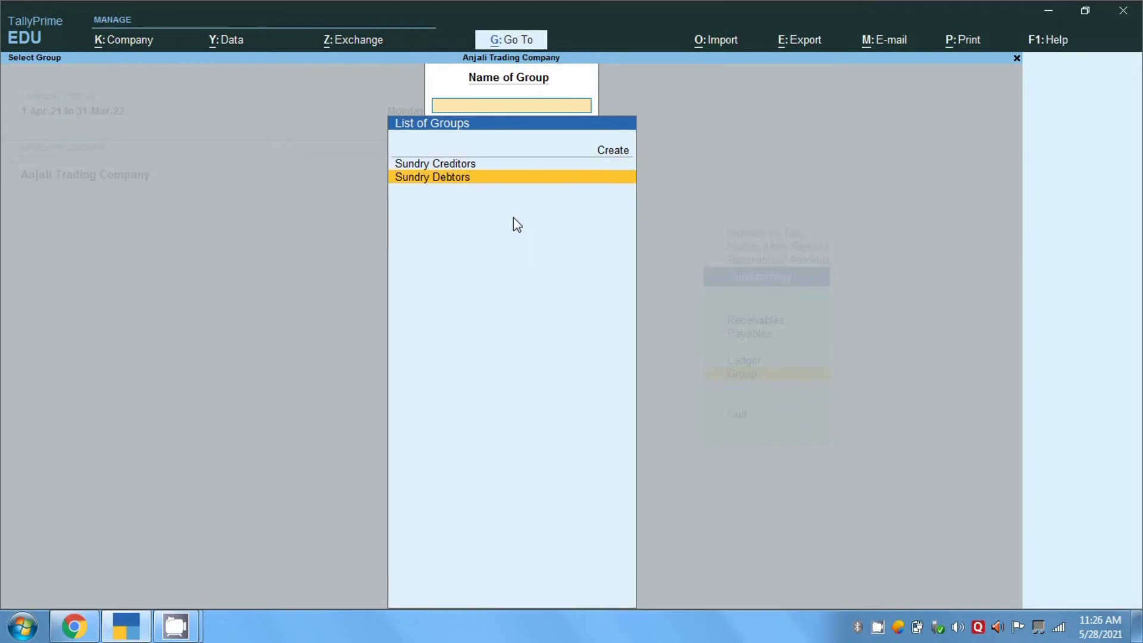
{"action": "key", "text": "Return"}
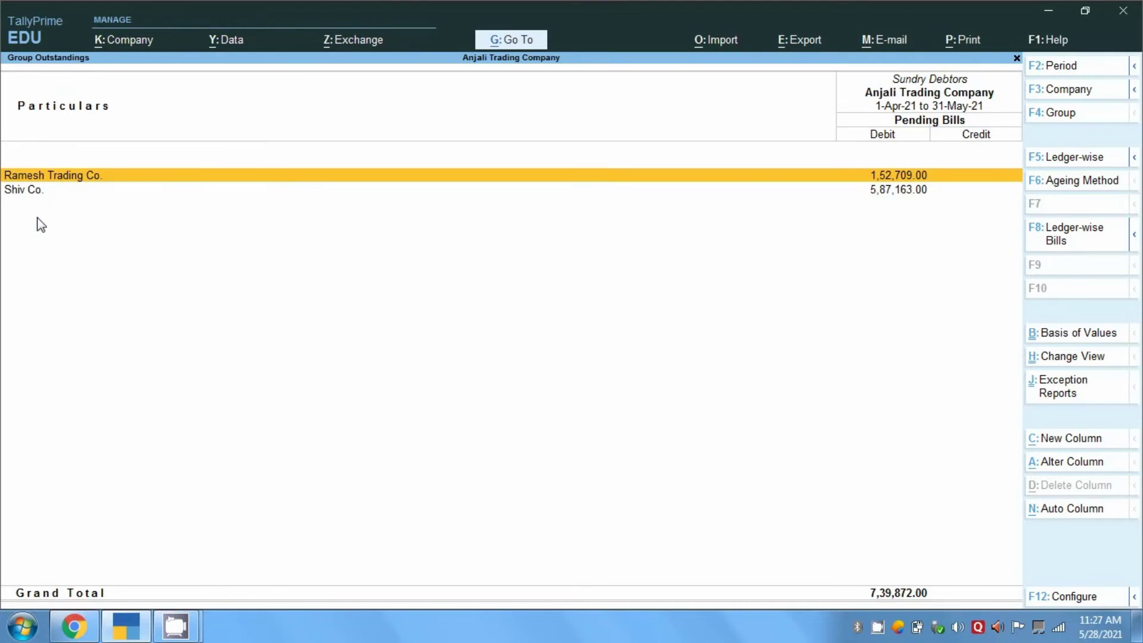
{"action": "key", "text": "Down"}
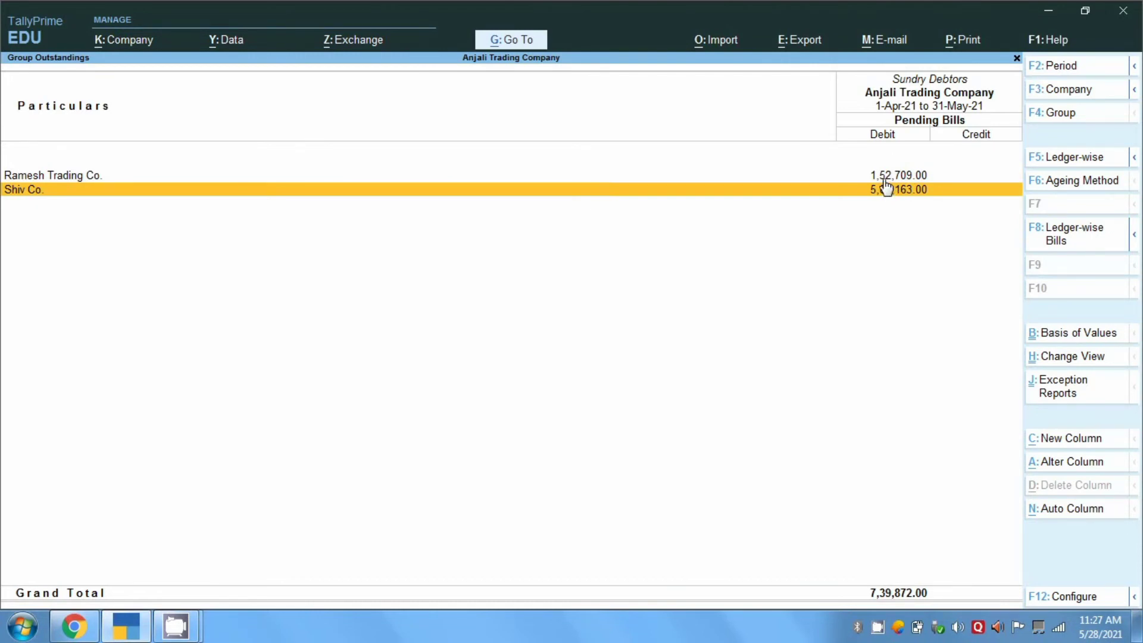
Step: Show the Sundry Debtors outstandings as ledger-wise bills, review each party's bills, and return to the Outstandings options
{"action": "left_click", "coordinate": [1052, 241]}
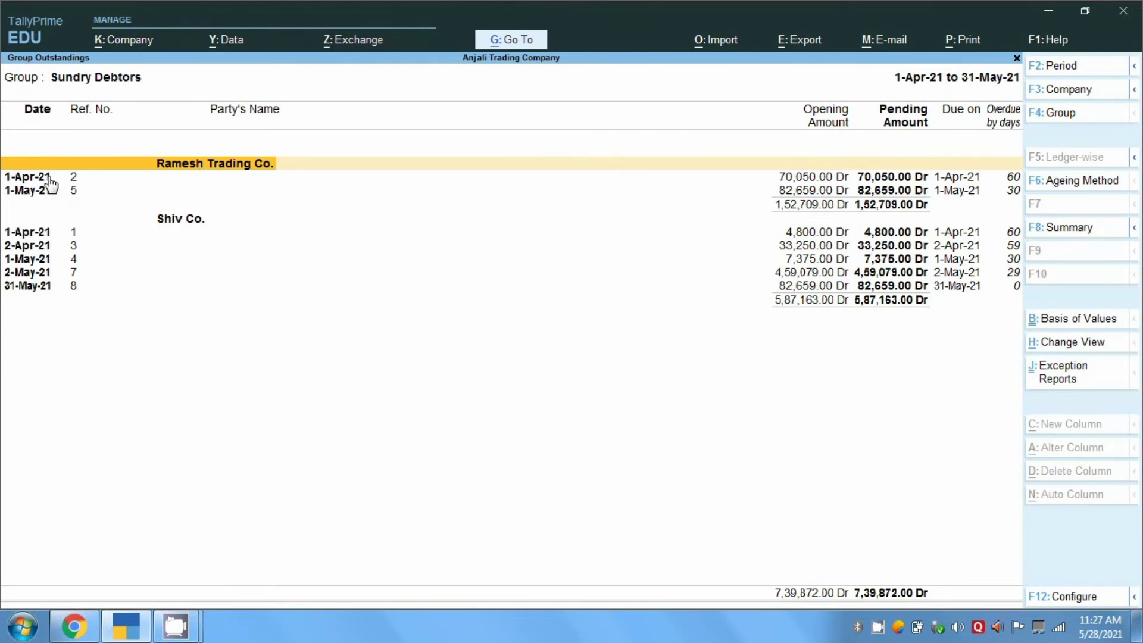
{"action": "key", "text": "Down"}
{"action": "key", "text": "Down"}
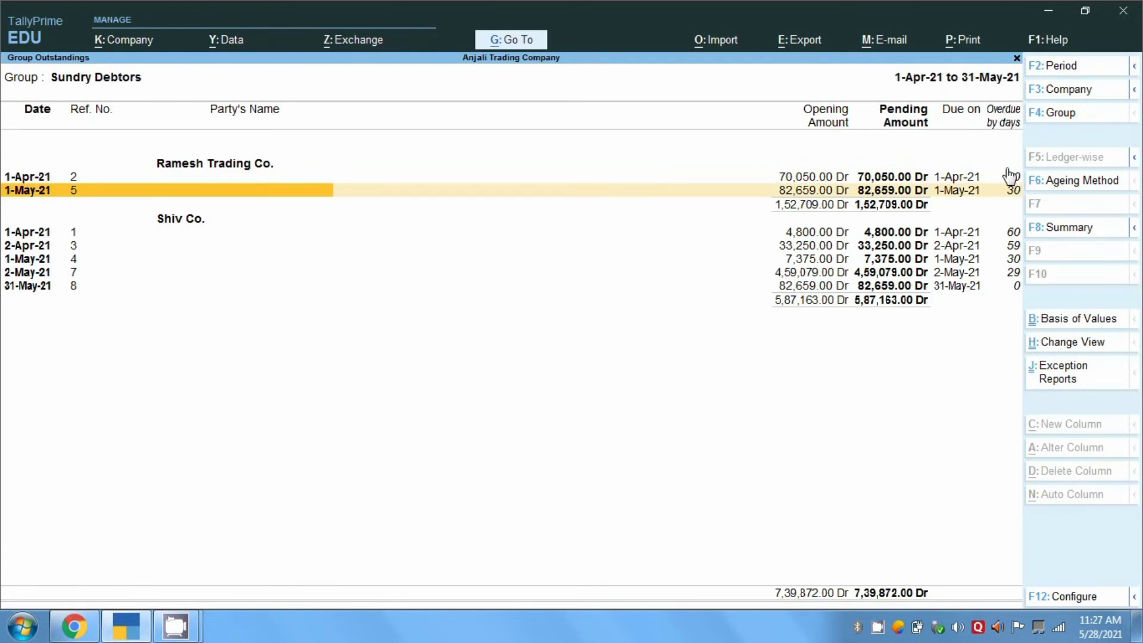
{"action": "left_click", "coordinate": [194, 221]}
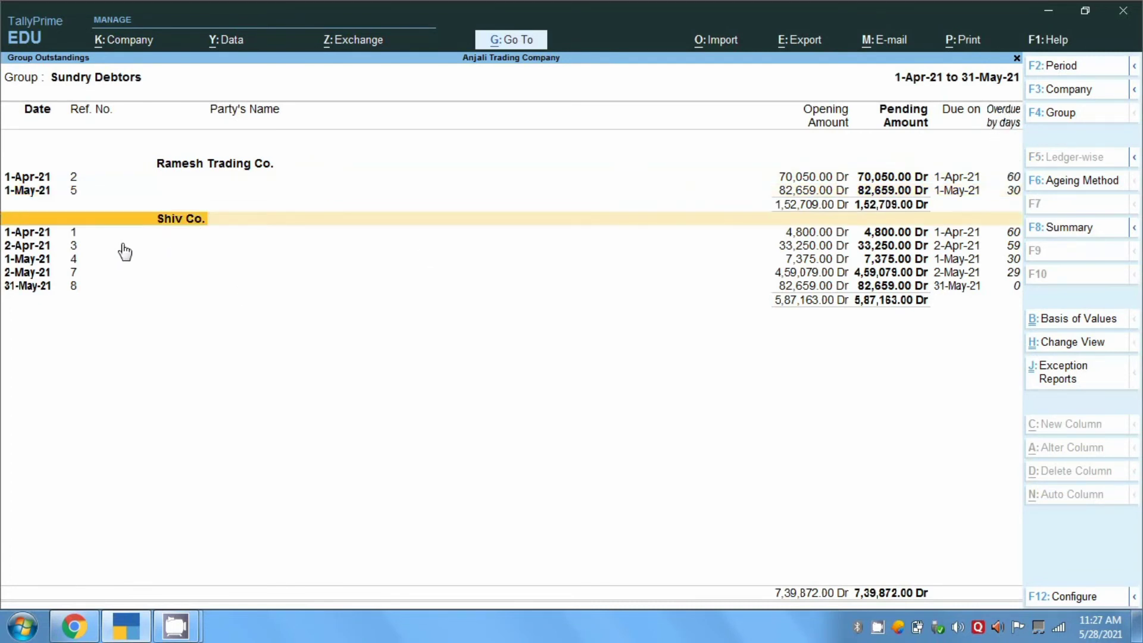
{"action": "left_click", "coordinate": [70, 234]}
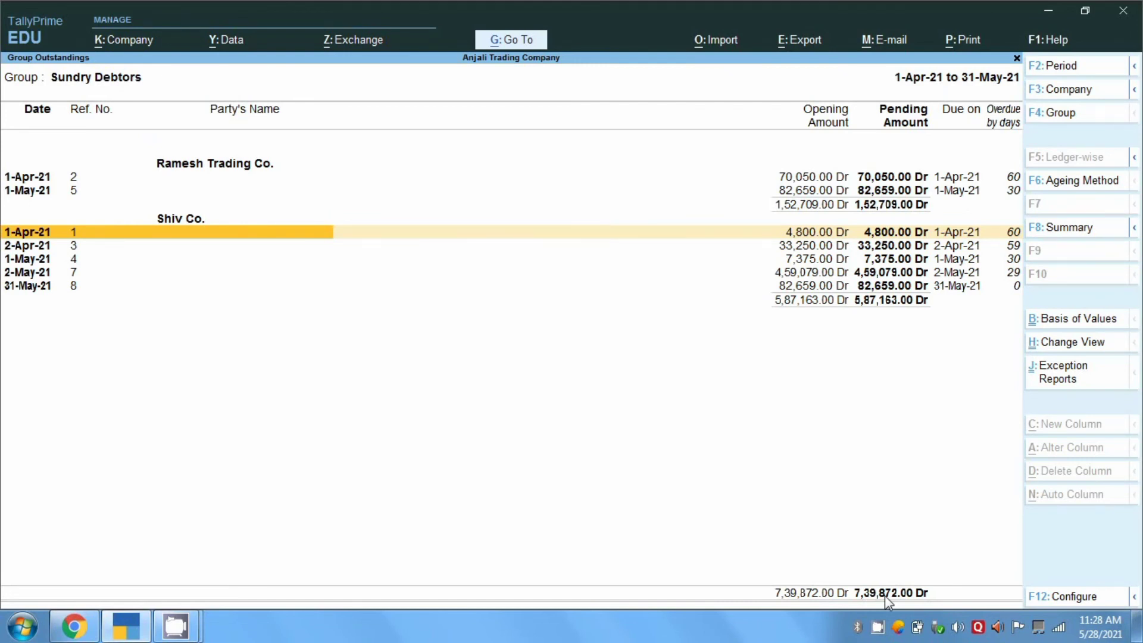
{"action": "key", "text": "Escape"}
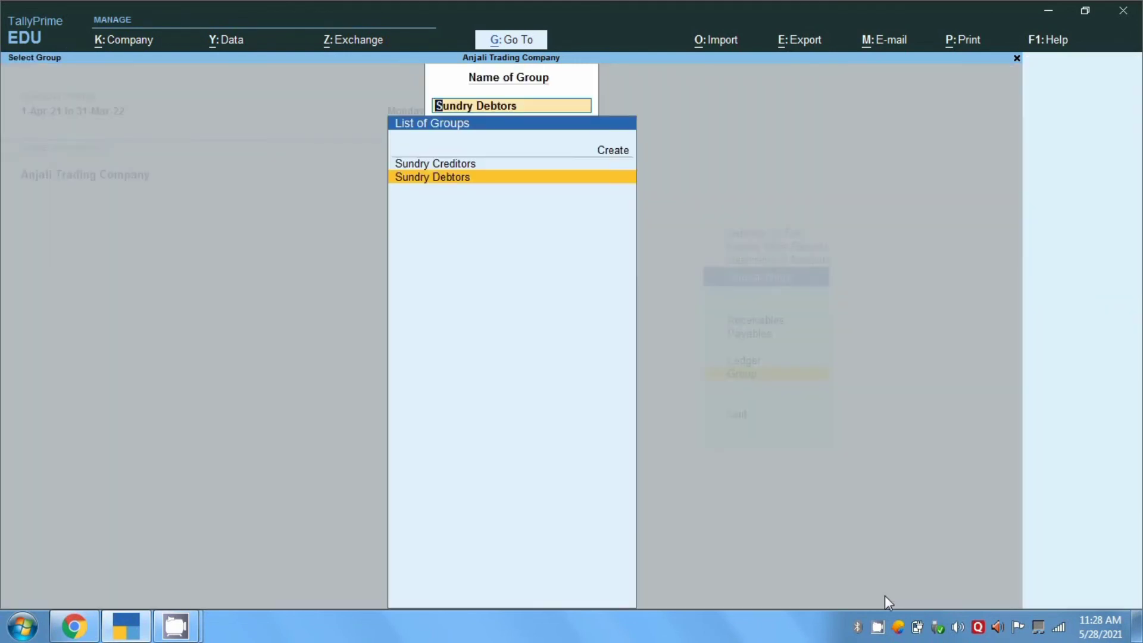
{"action": "key", "text": "Escape"}
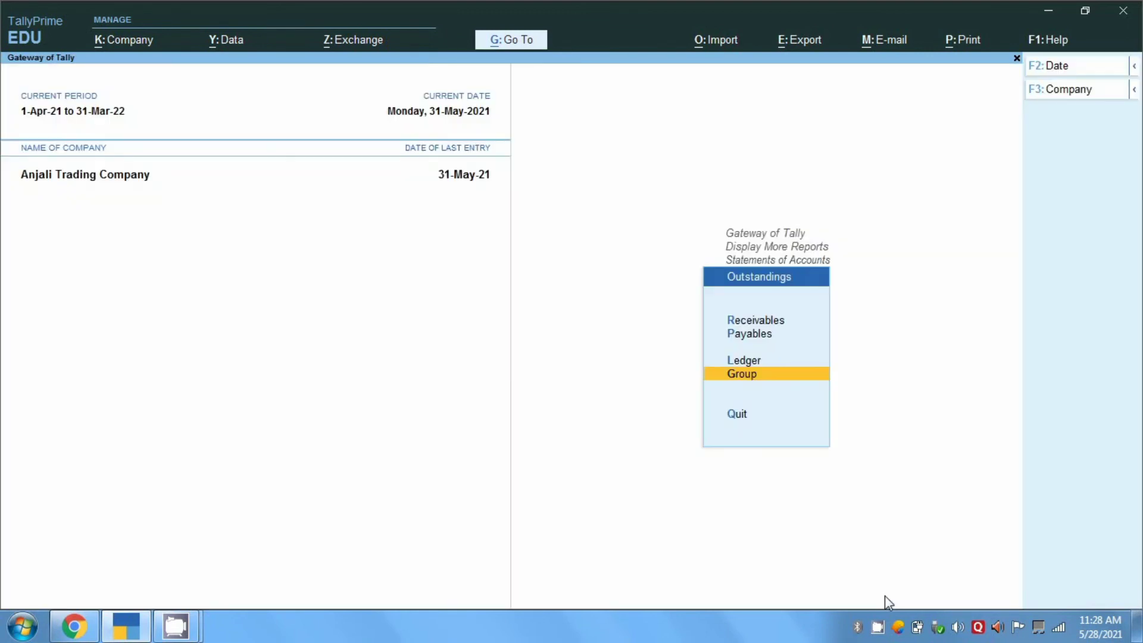